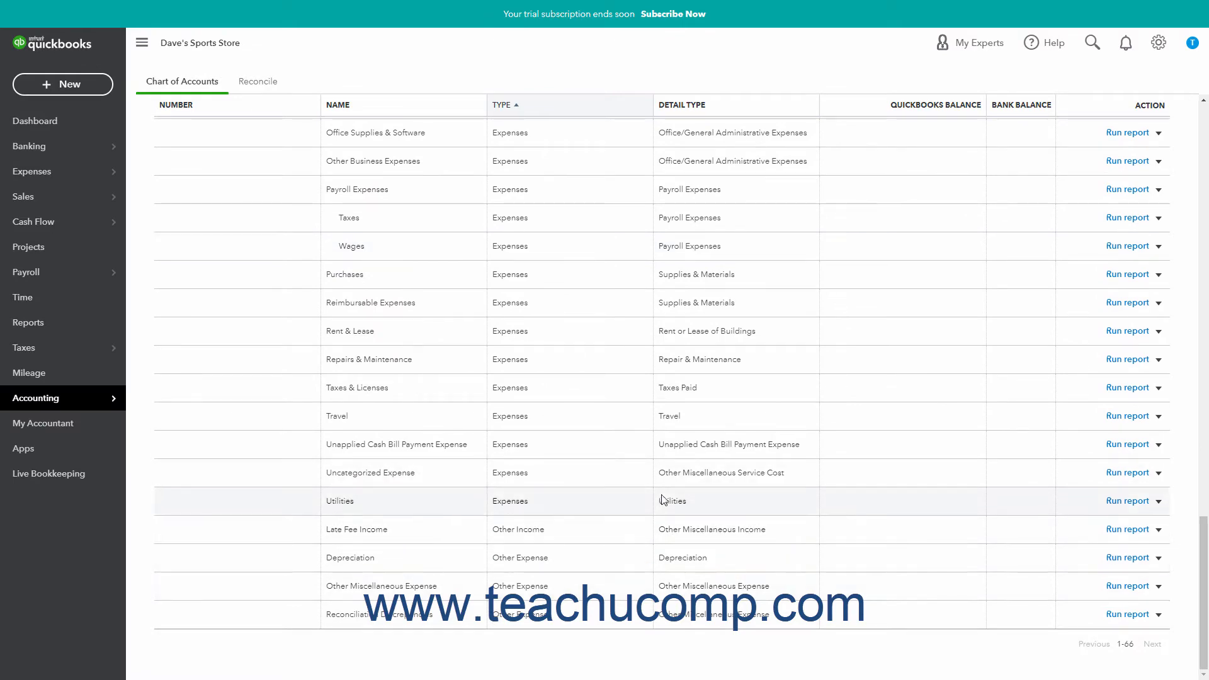
# Examine the chart of accounts, the actions offered for the Checking account, and the list's column display settings
pyautogui.scroll(20, 672, 454)
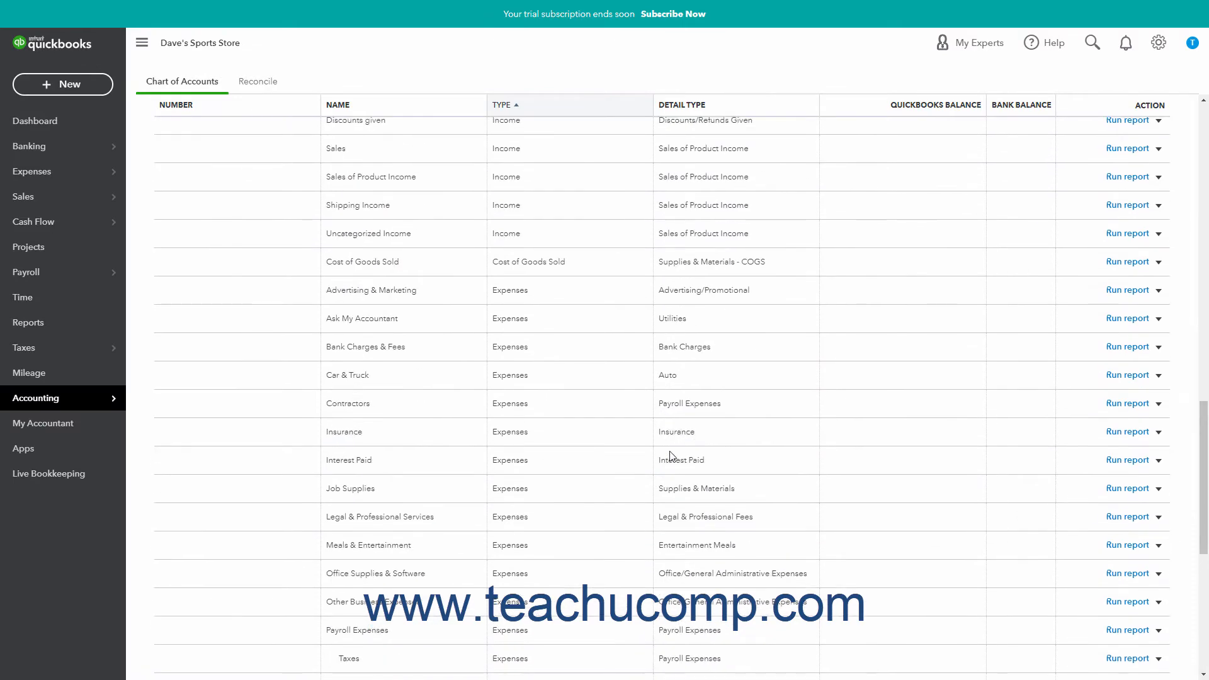
pyautogui.scroll(5, 671, 455)
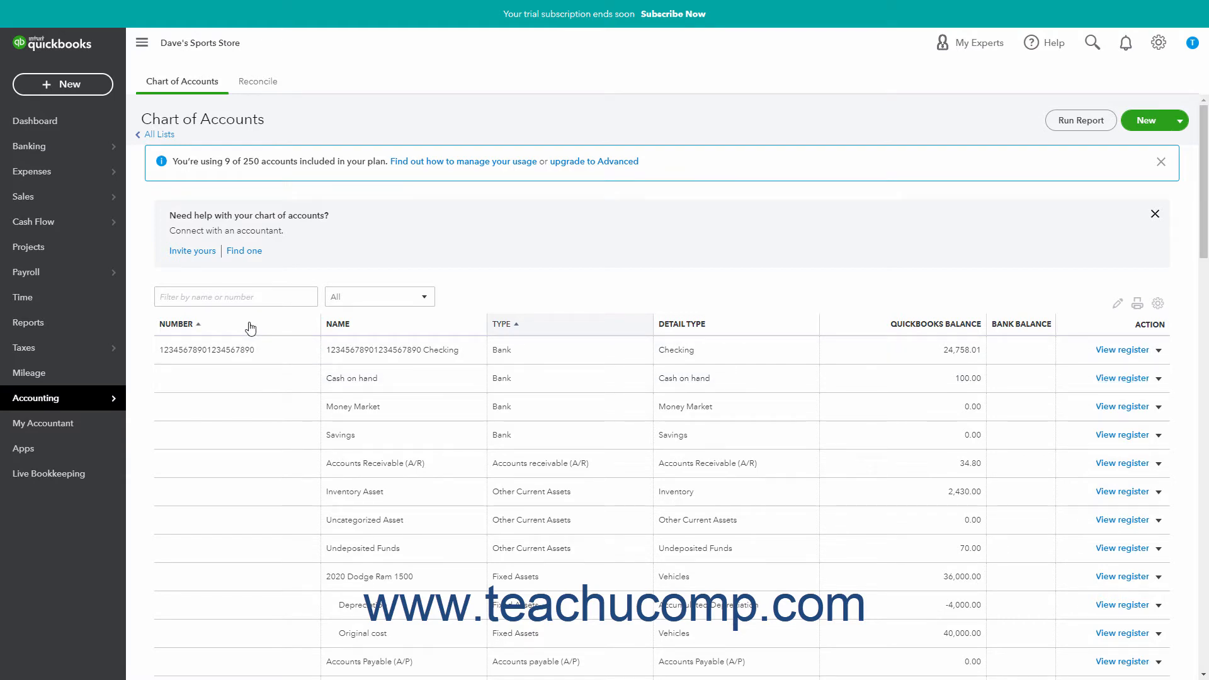
pyautogui.click(1159, 351)
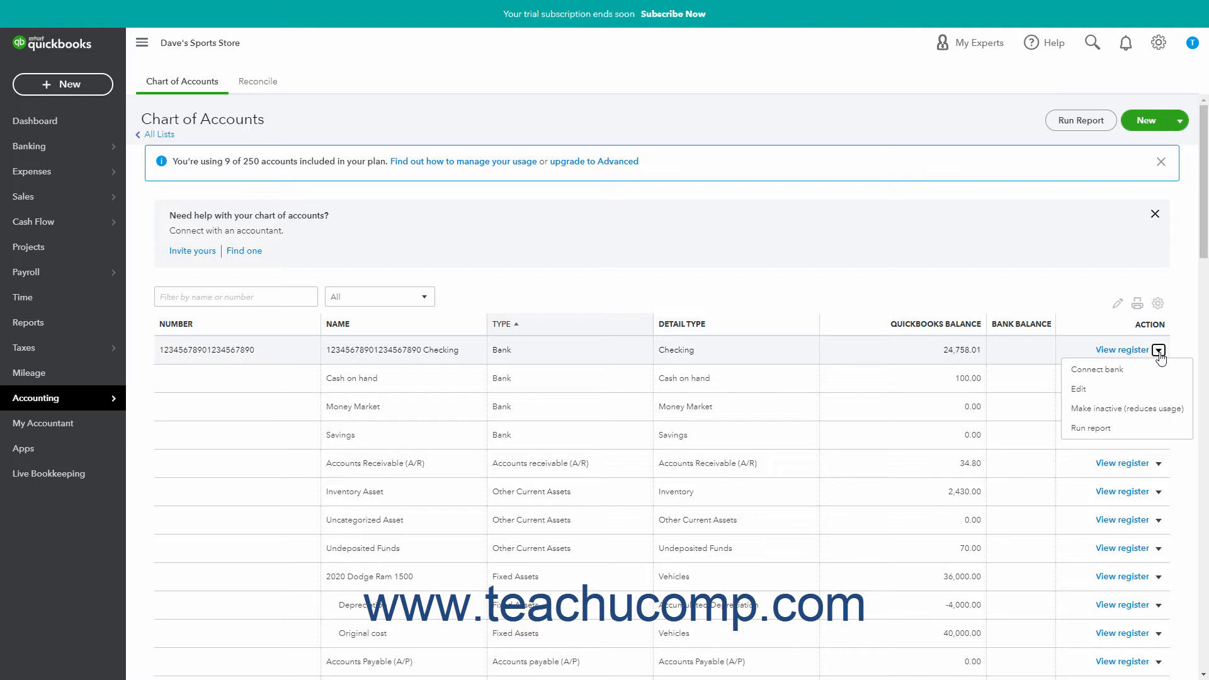
pyautogui.click(1159, 351)
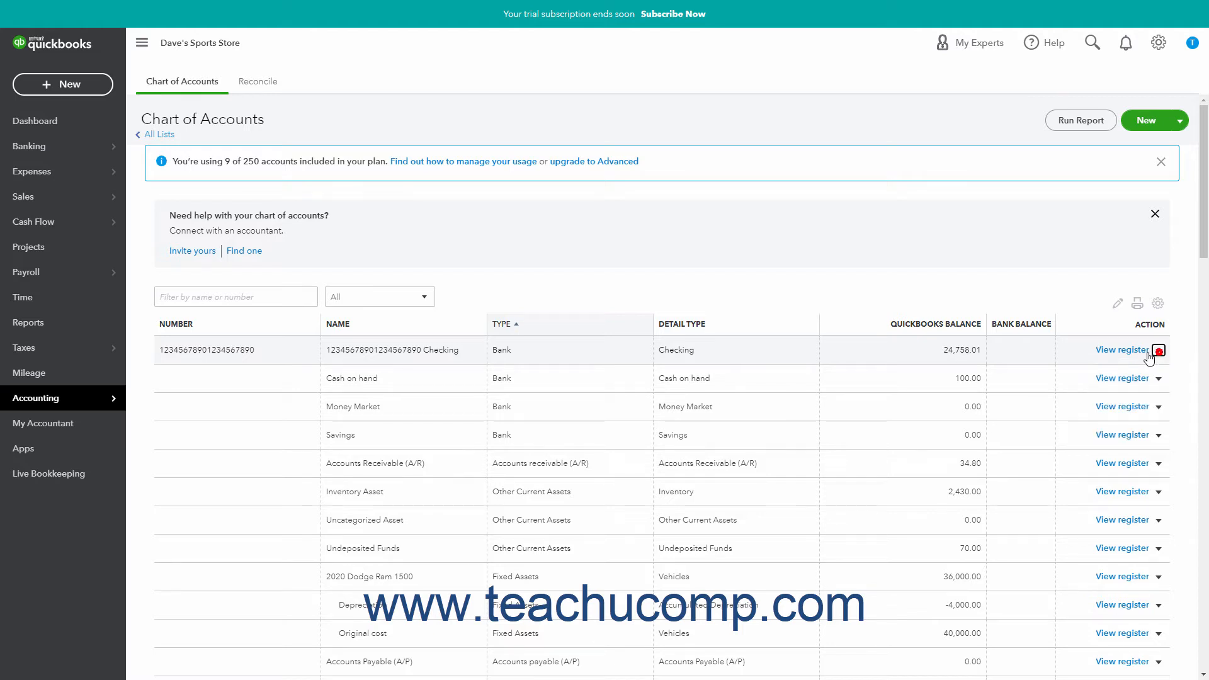
pyautogui.click(254, 298)
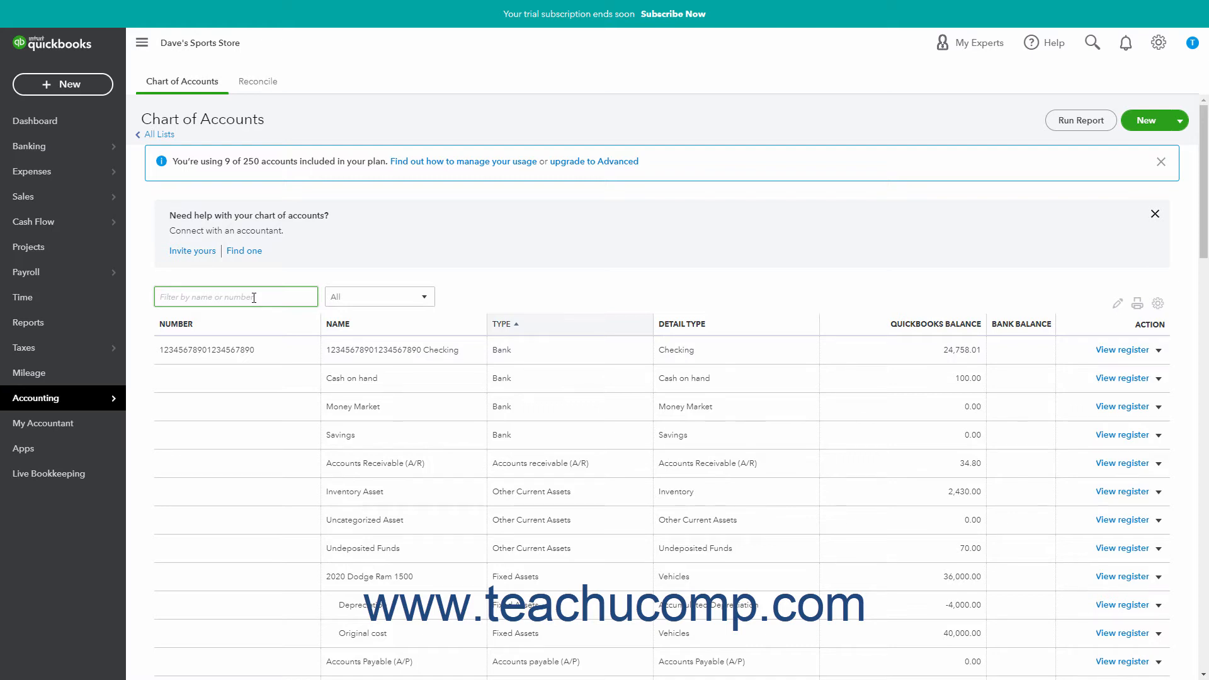
pyautogui.click(1160, 309)
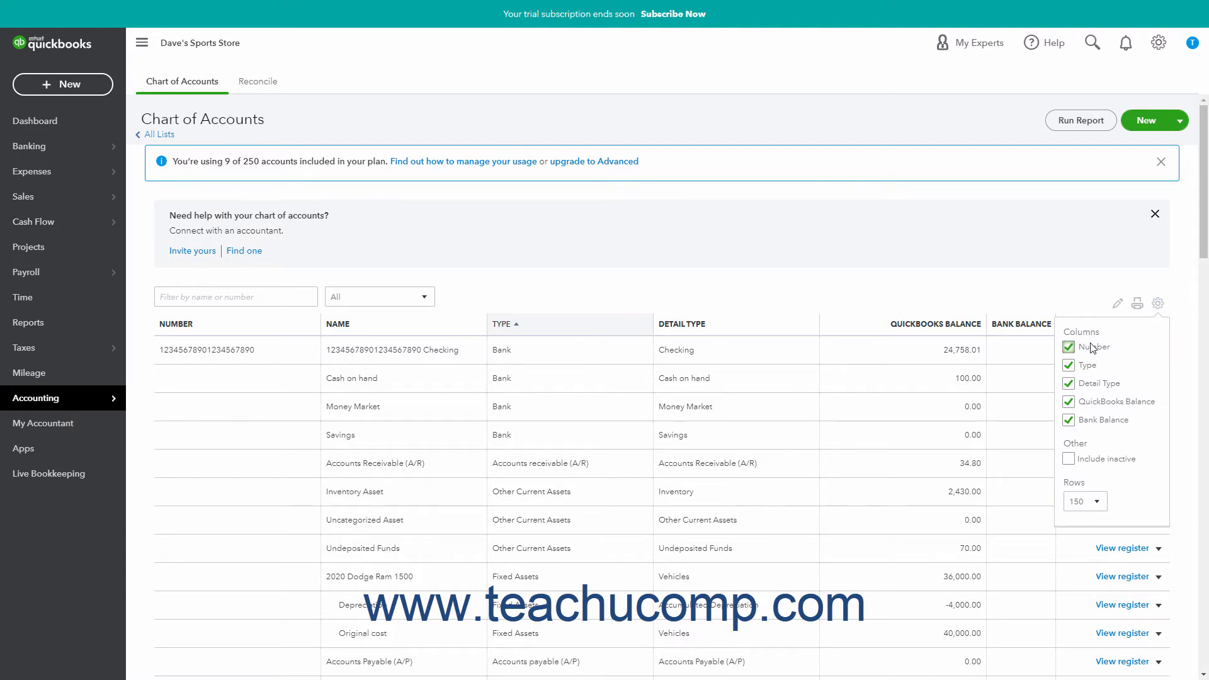
pyautogui.click(1158, 307)
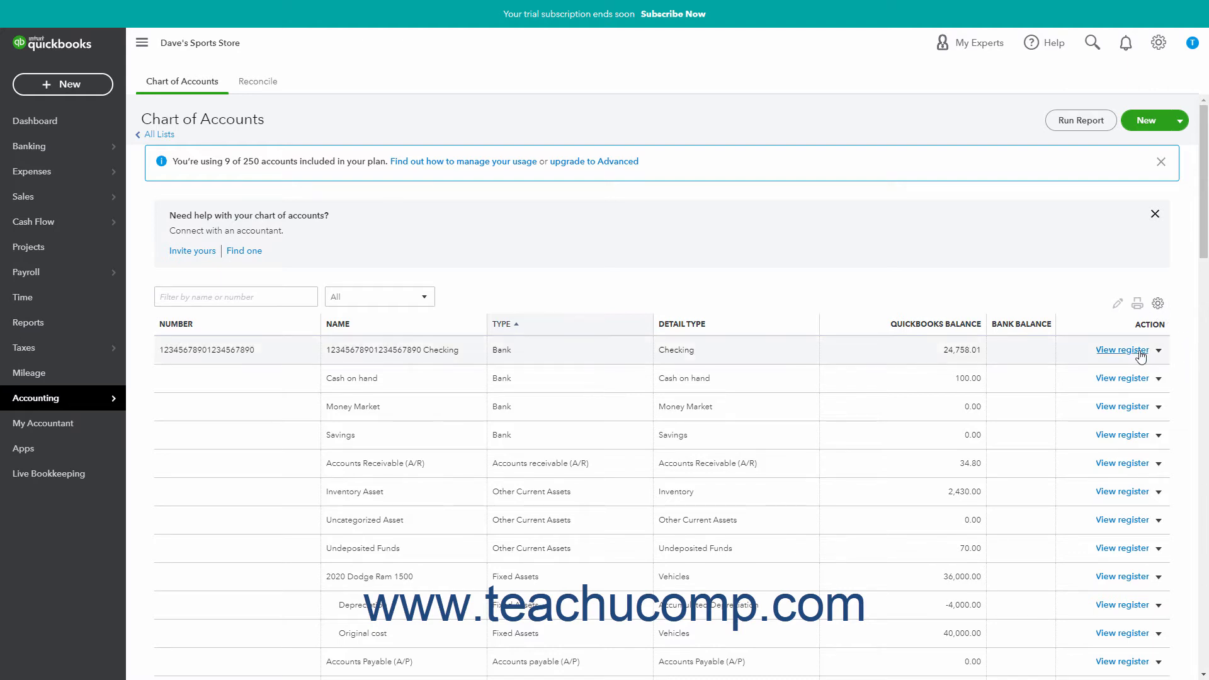
pyautogui.scroll(-13, 1141, 357)
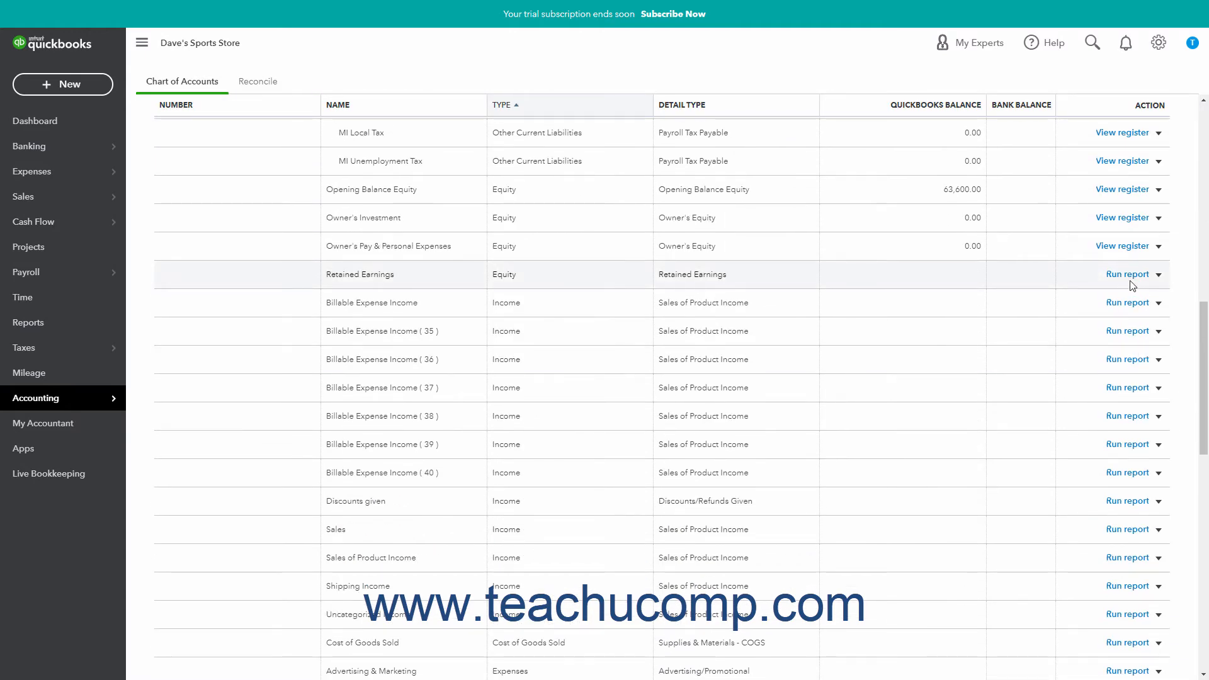
pyautogui.scroll(15, 1132, 285)
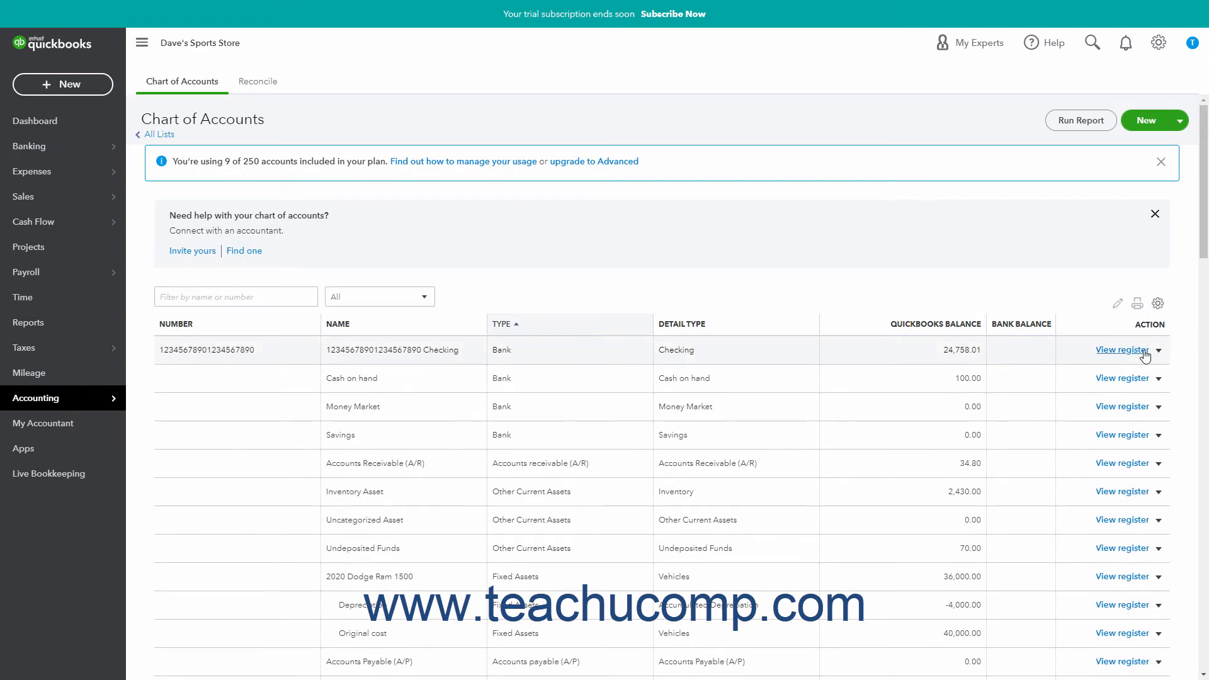
# Make the Money Market bank account inactive
pyautogui.click(1159, 407)
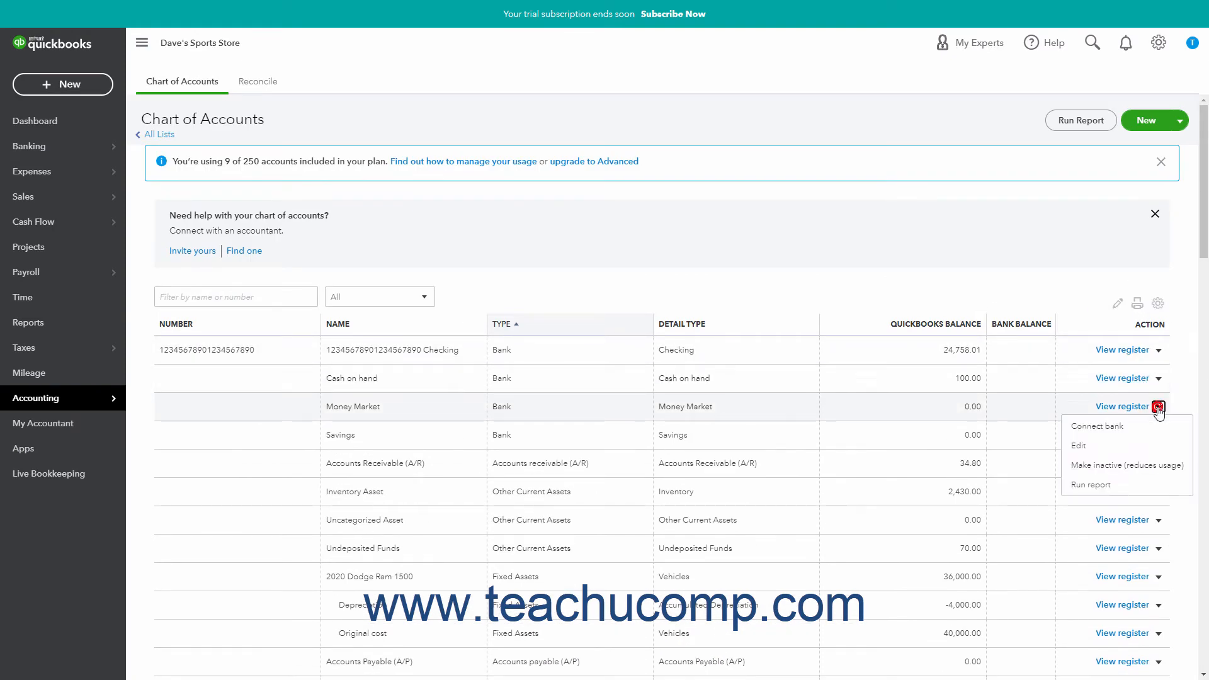
pyautogui.click(1124, 465)
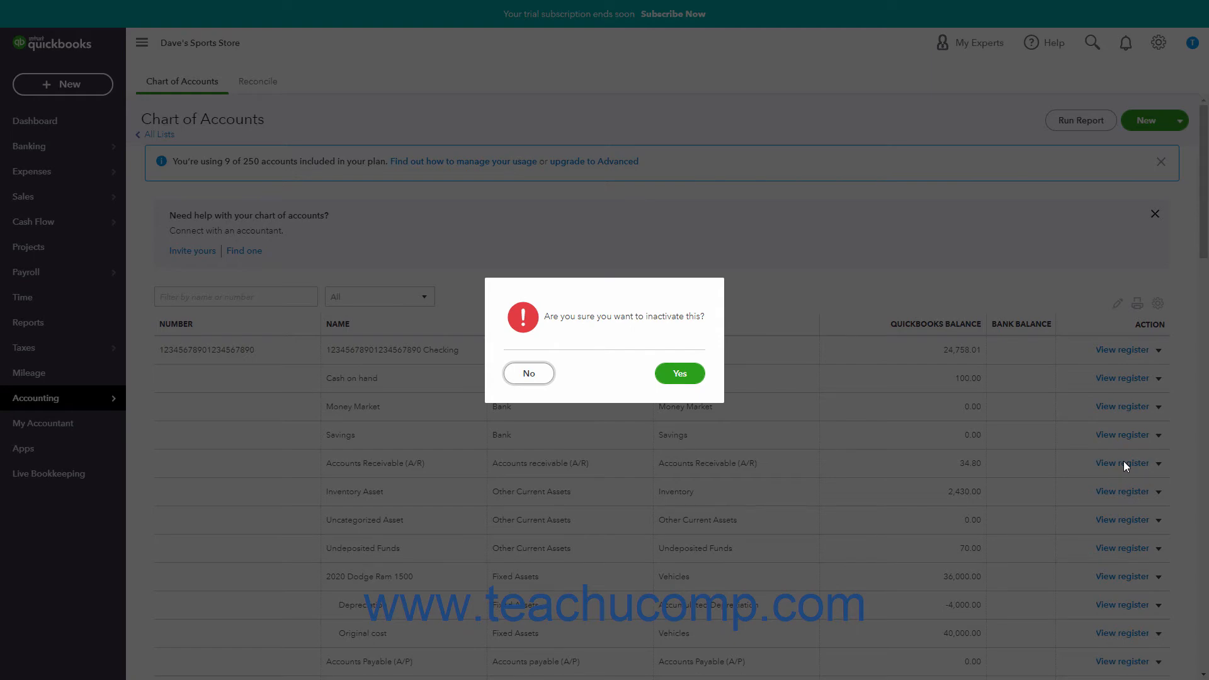
pyautogui.click(688, 378)
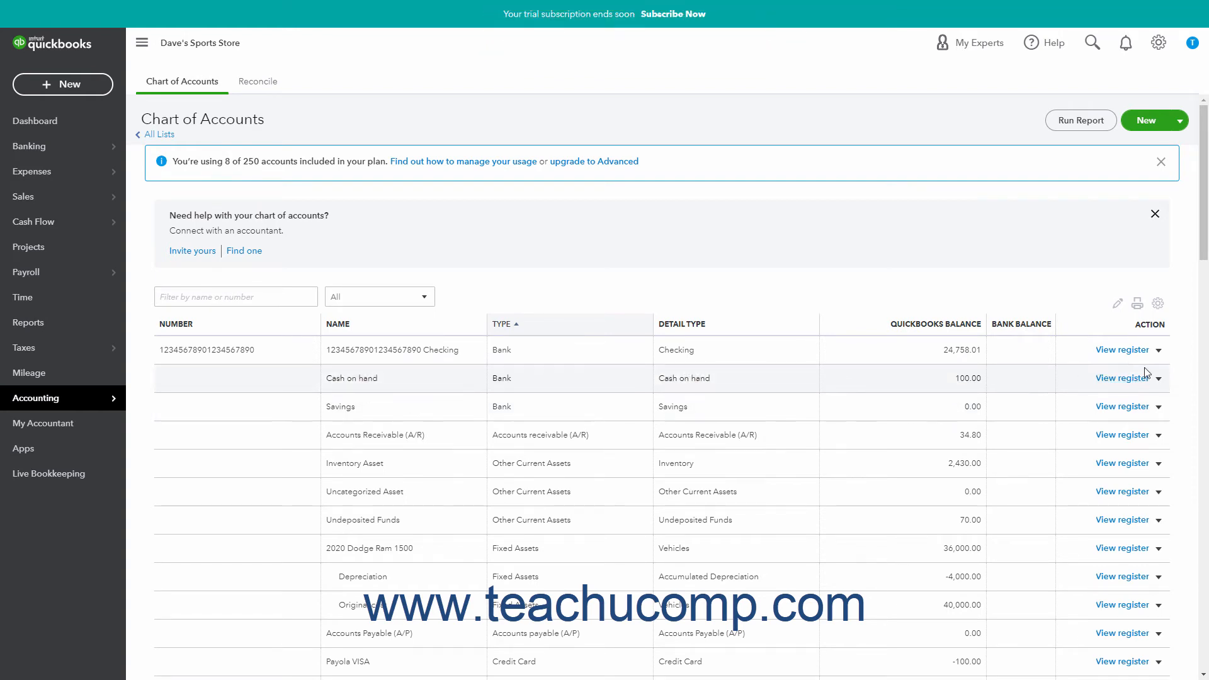
# Edit the Checking account to shorten its account number to the first six digits, and save the change
pyautogui.click(1159, 349)
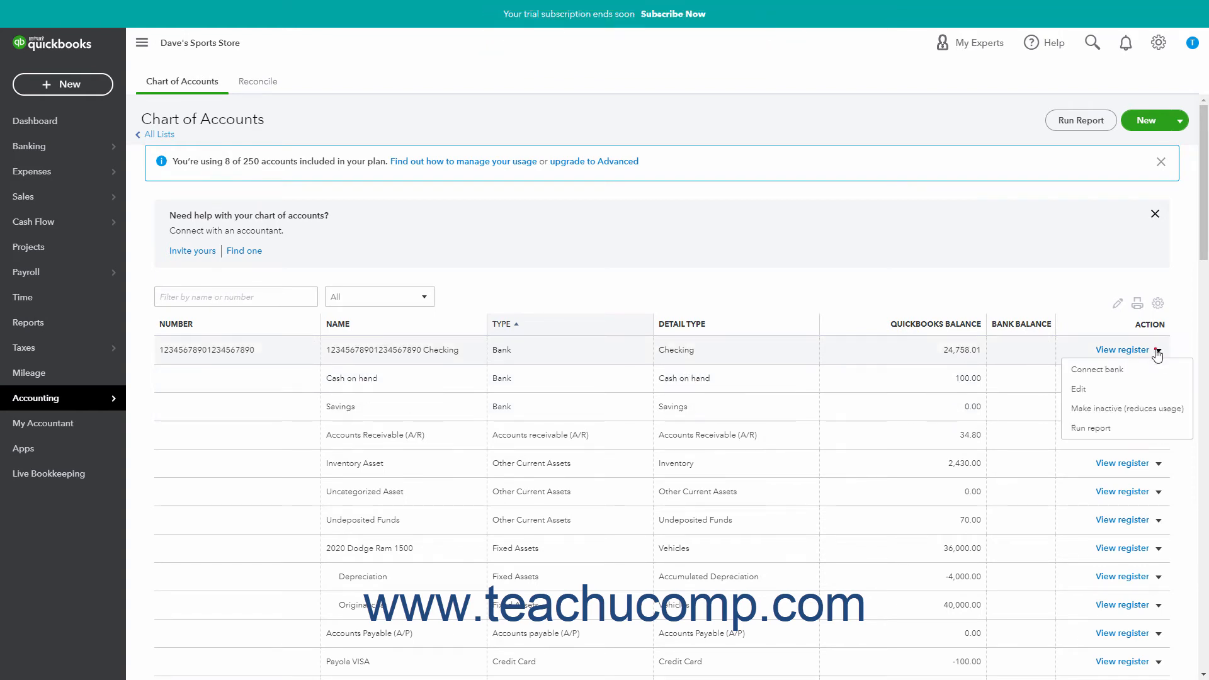
pyautogui.click(1114, 389)
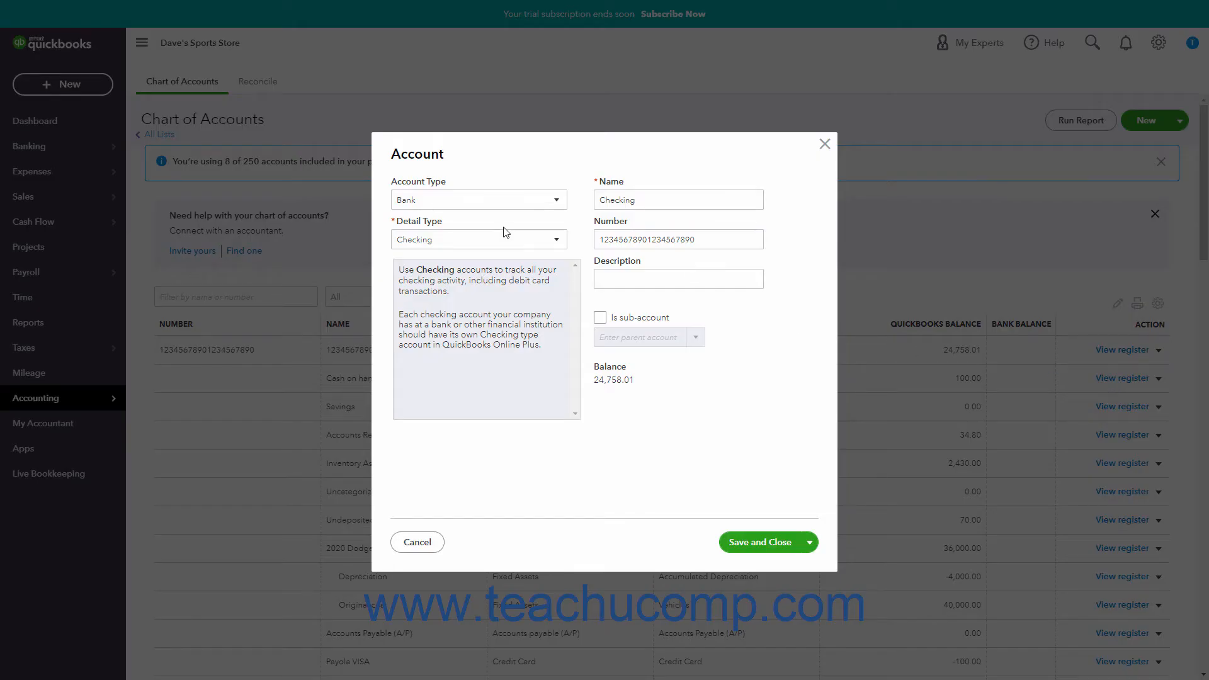
pyautogui.doubleClick(712, 242)
pyautogui.click(713, 243)
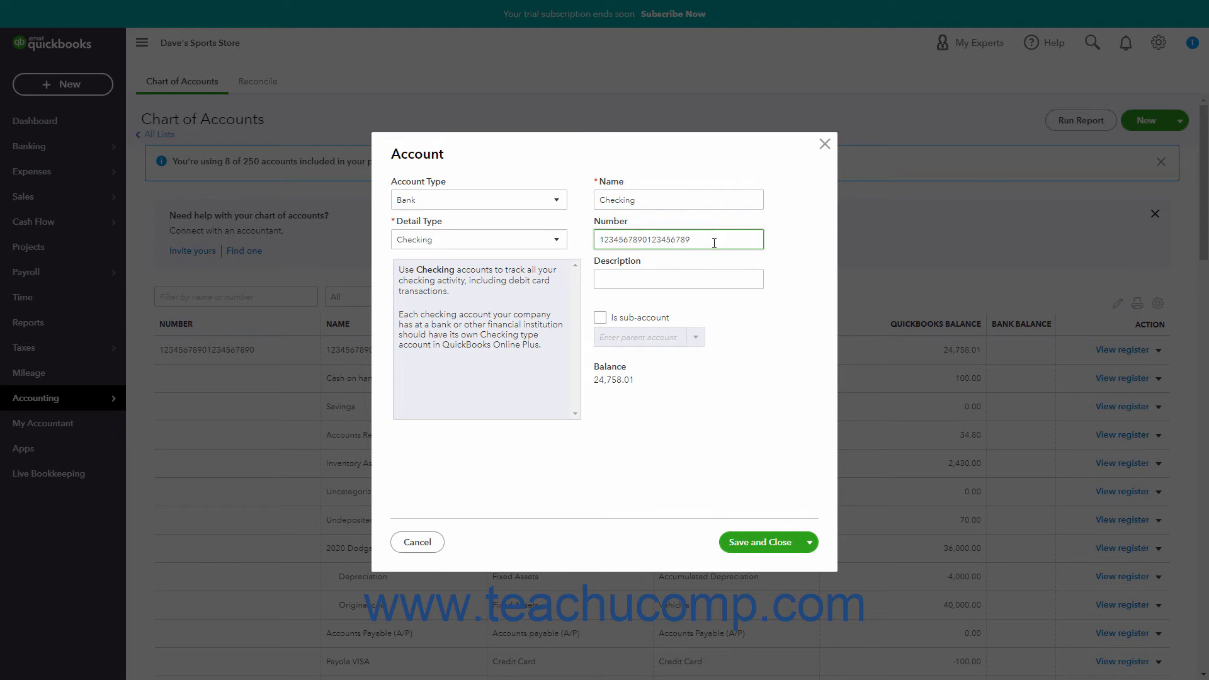
pyautogui.press('BackSpace')
pyautogui.press('BackSpace')
pyautogui.press('BackSpace')
pyautogui.press('BackSpace')
pyautogui.press('BackSpace')
pyautogui.press('BackSpace')
pyautogui.press('BackSpace')
pyautogui.press('BackSpace')
pyautogui.press('BackSpace')
pyautogui.press('BackSpace')
pyautogui.press('BackSpace')
pyautogui.press('BackSpace')
pyautogui.press('BackSpace')
pyautogui.click(745, 543)
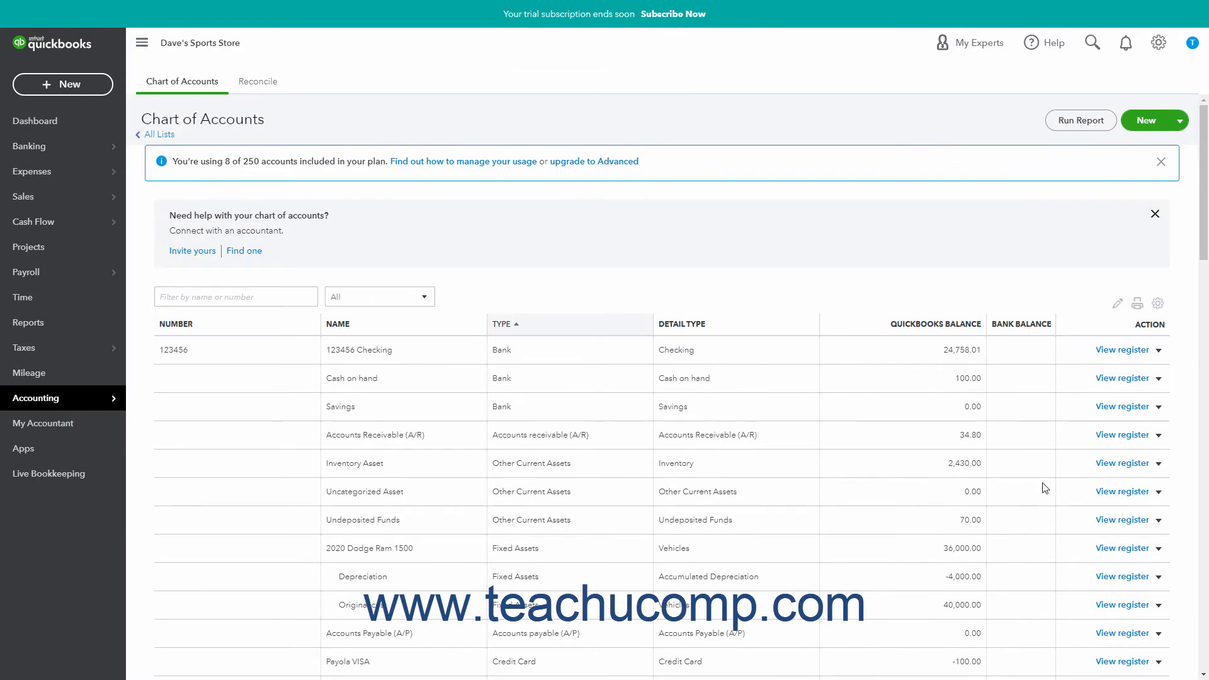
# Run the Account List report from the chart of accounts, review it, and return to the chart of accounts
pyautogui.click(1084, 127)
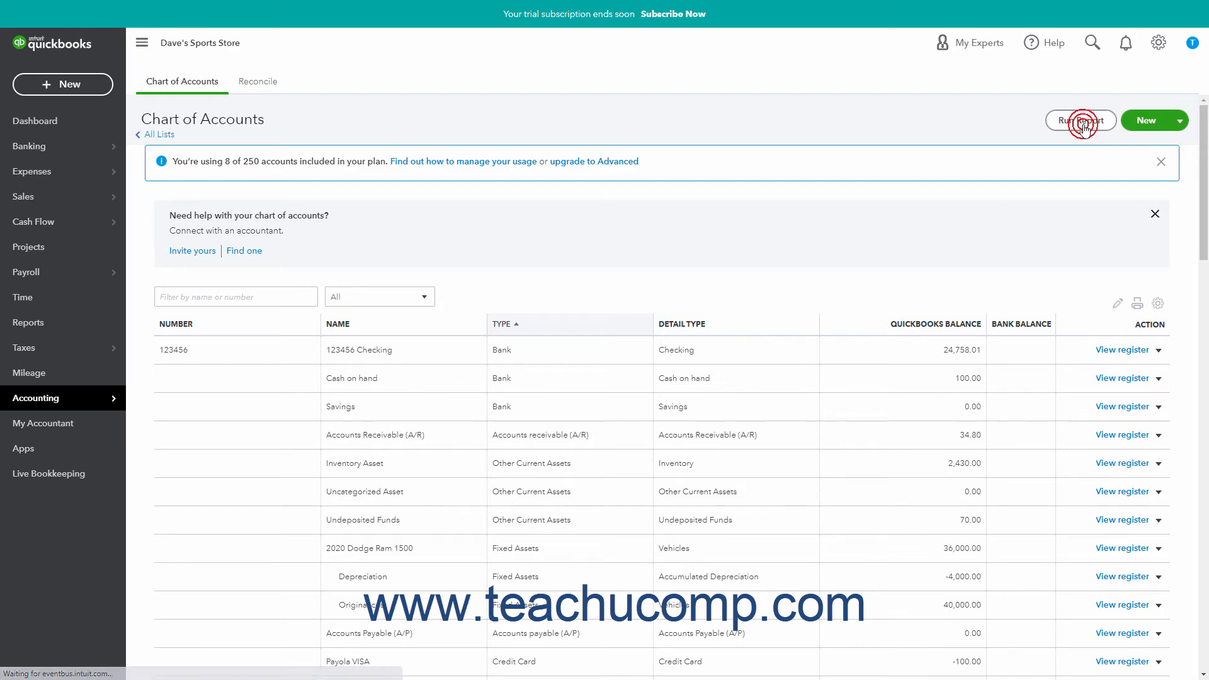
pyautogui.scroll(-2, 1084, 128)
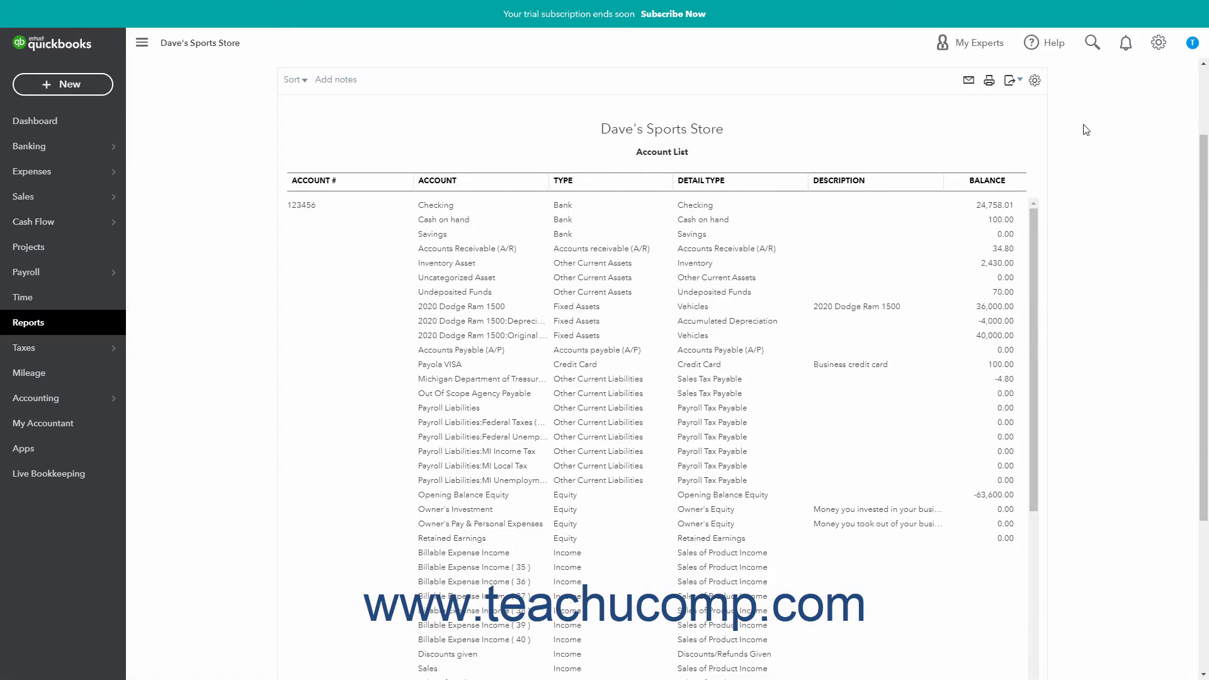
pyautogui.scroll(2, 1059, 126)
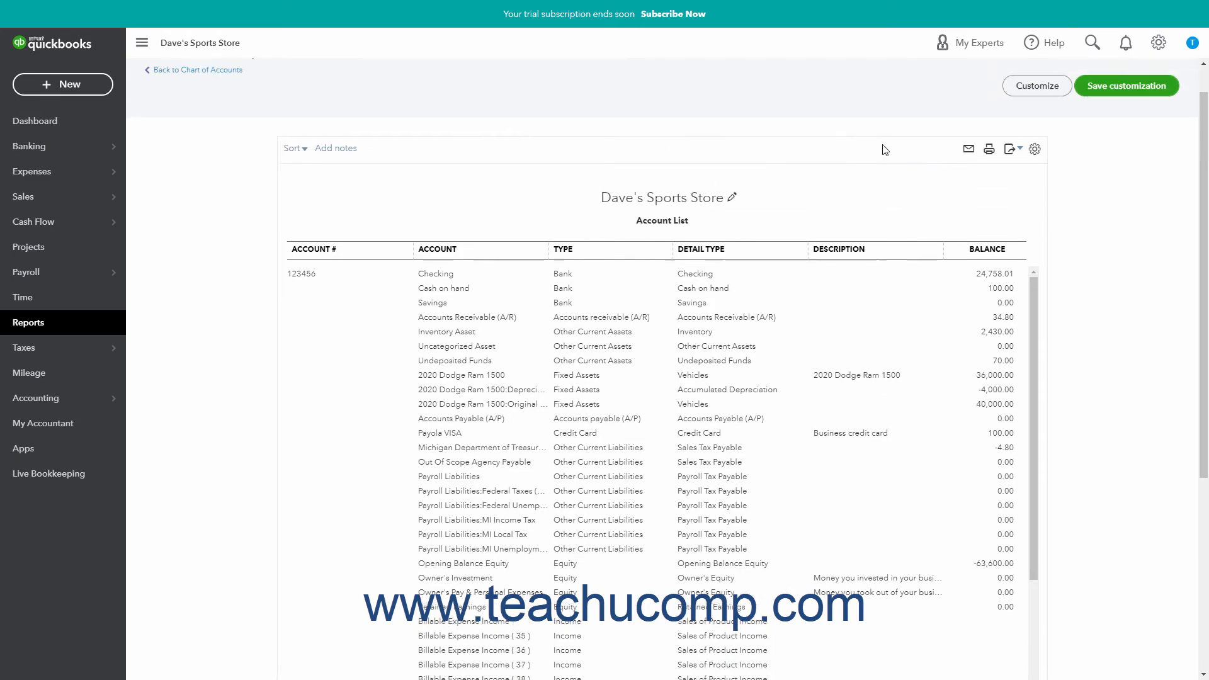
pyautogui.click(210, 108)
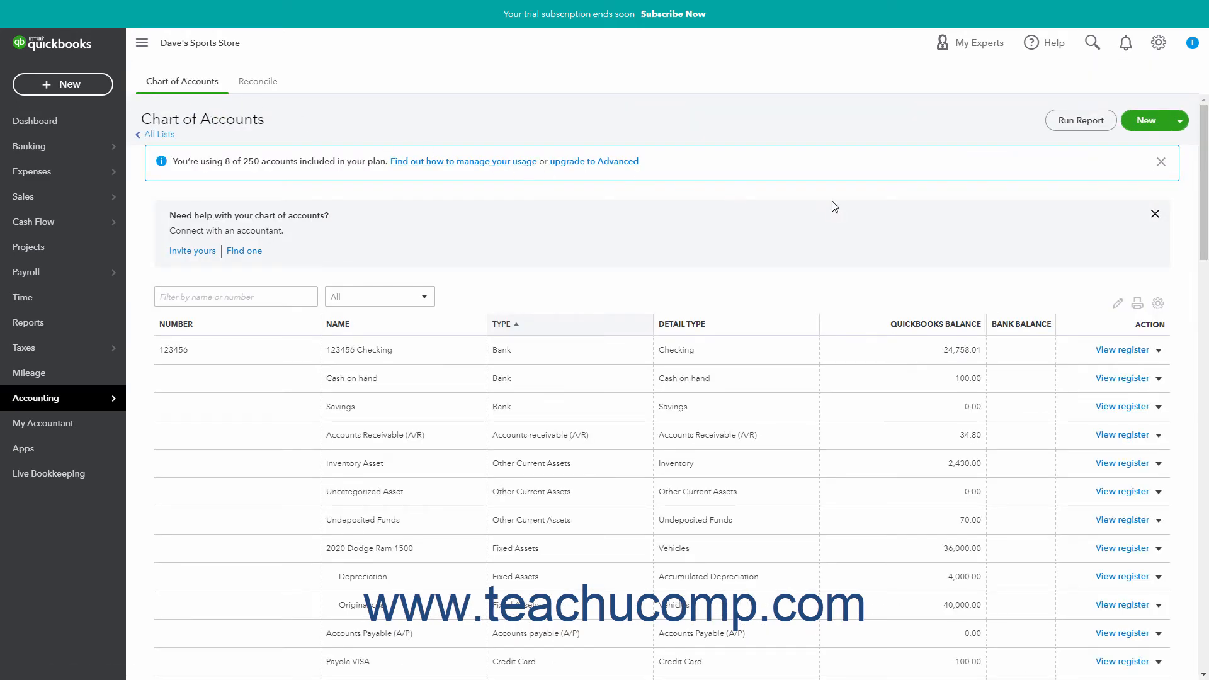
pyautogui.click(1179, 121)
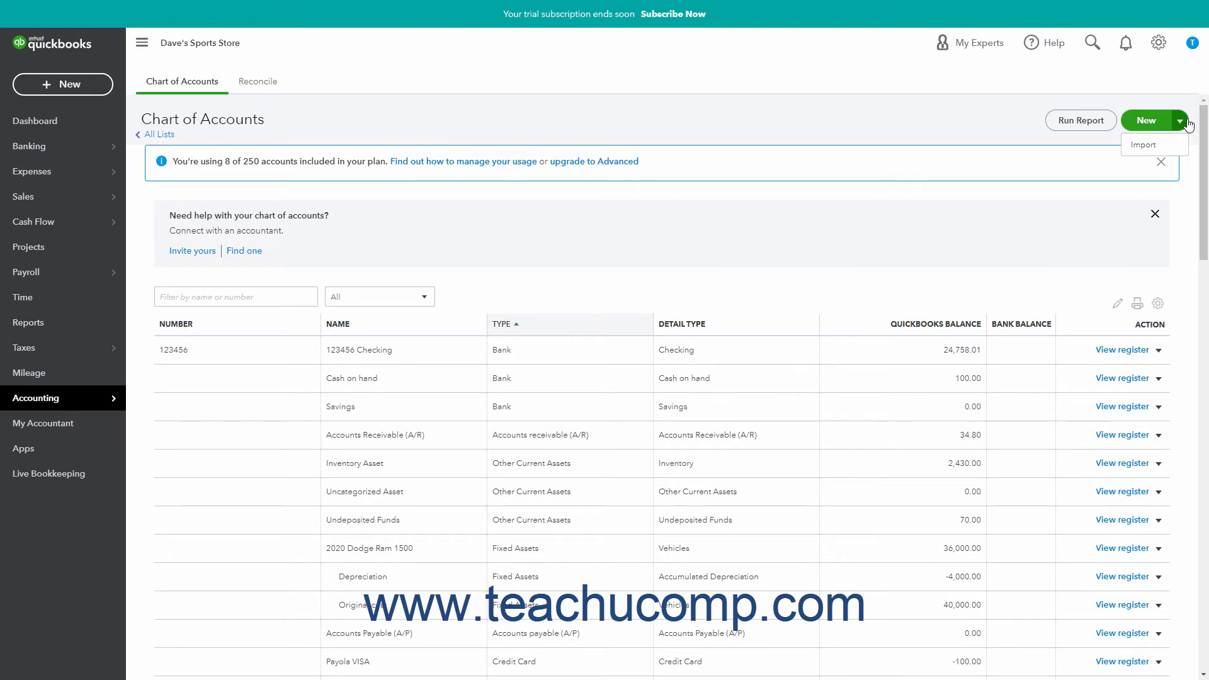
pyautogui.click(1180, 121)
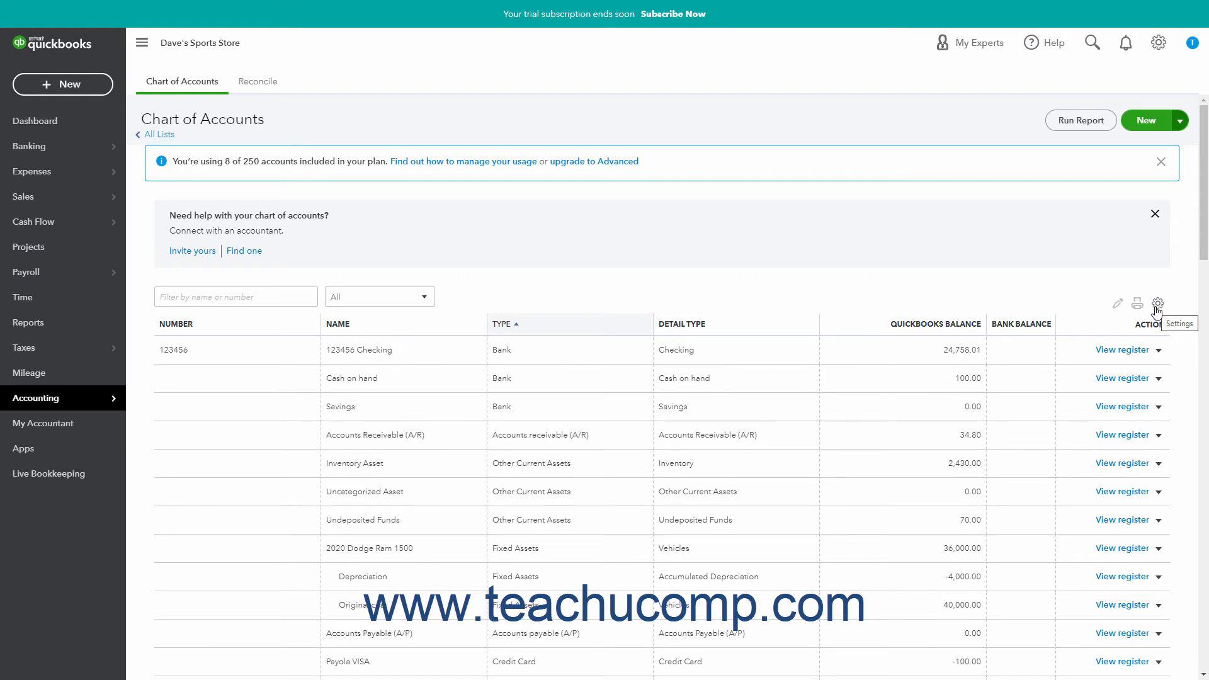
# Batch edit the chart of accounts to enter an account number for the Savings account, and save
pyautogui.click(1120, 306)
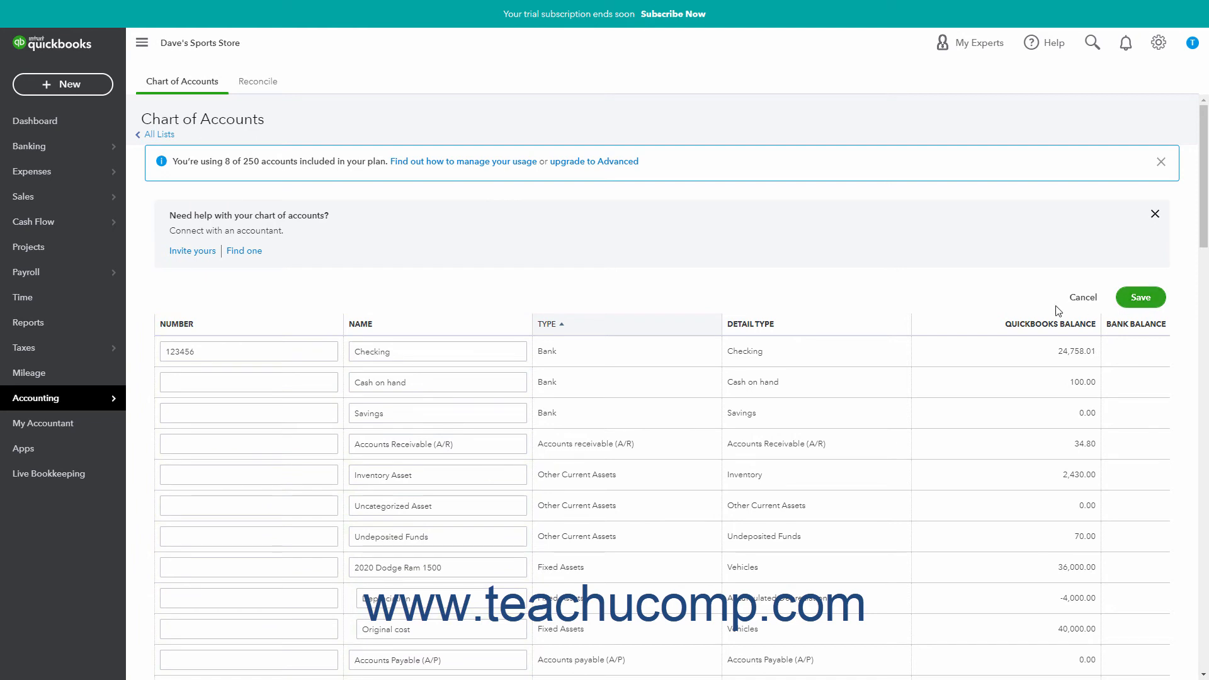
pyautogui.click(255, 406)
pyautogui.click(236, 414)
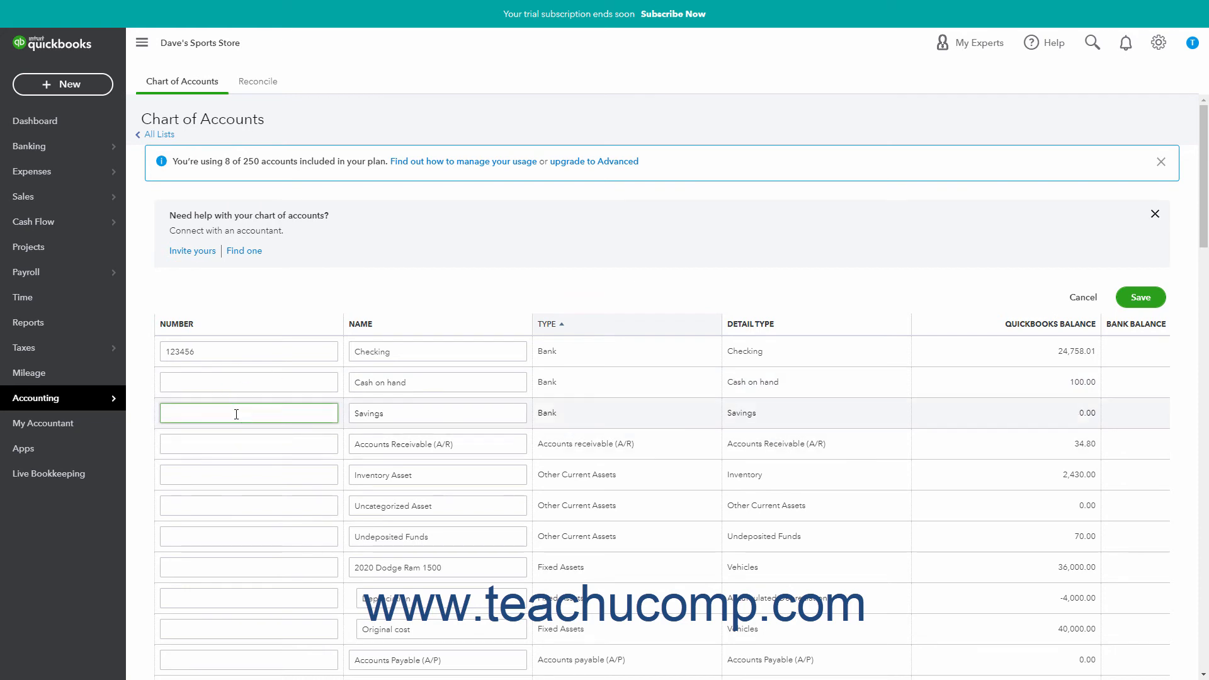
pyautogui.write('56235')
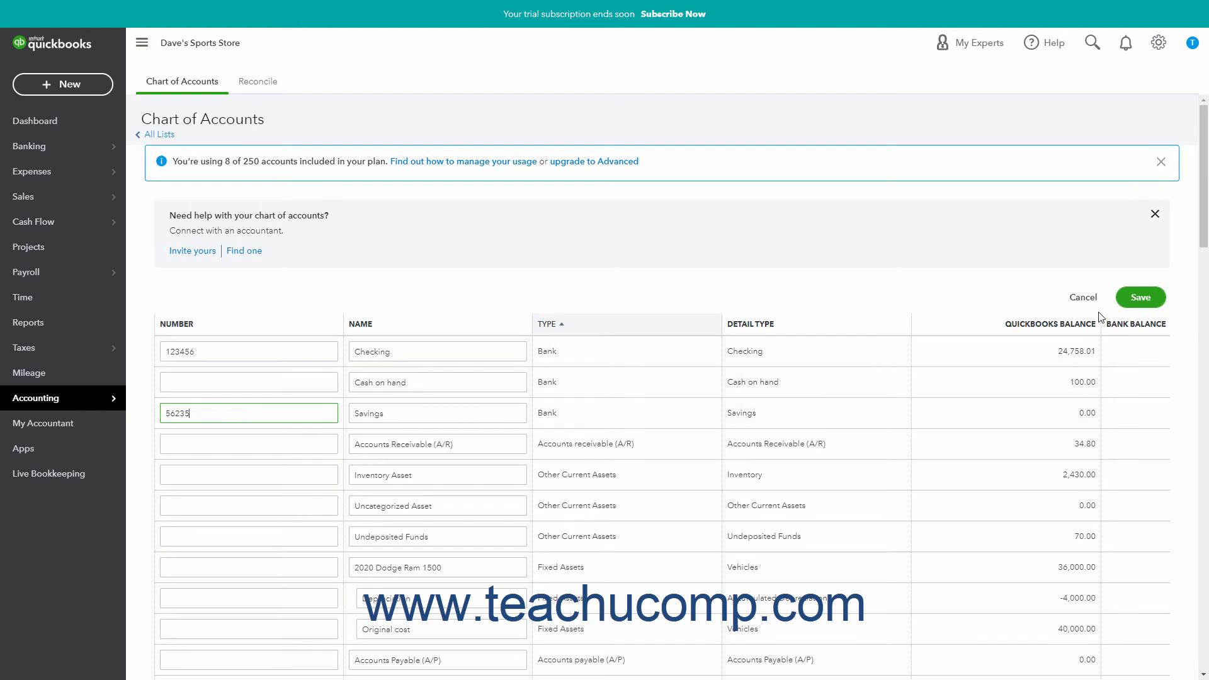
pyautogui.click(1124, 300)
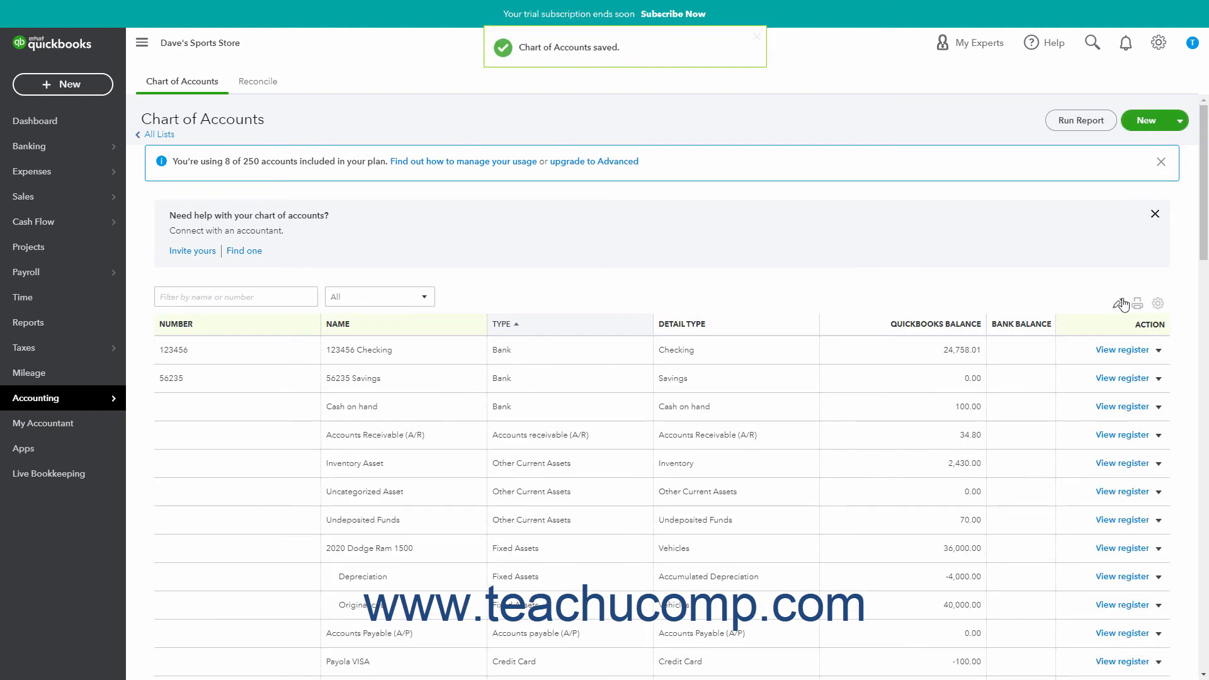
# View the print preview of the chart of accounts, and close it without printing
pyautogui.click(1138, 305)
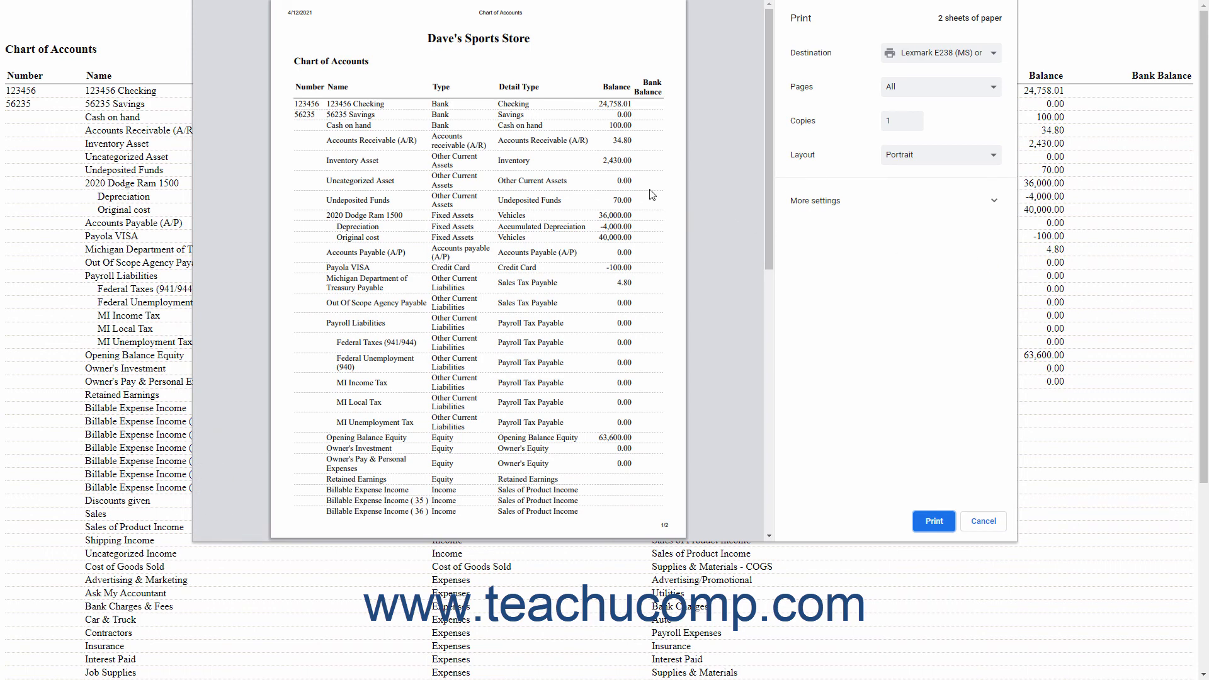
pyautogui.click(975, 515)
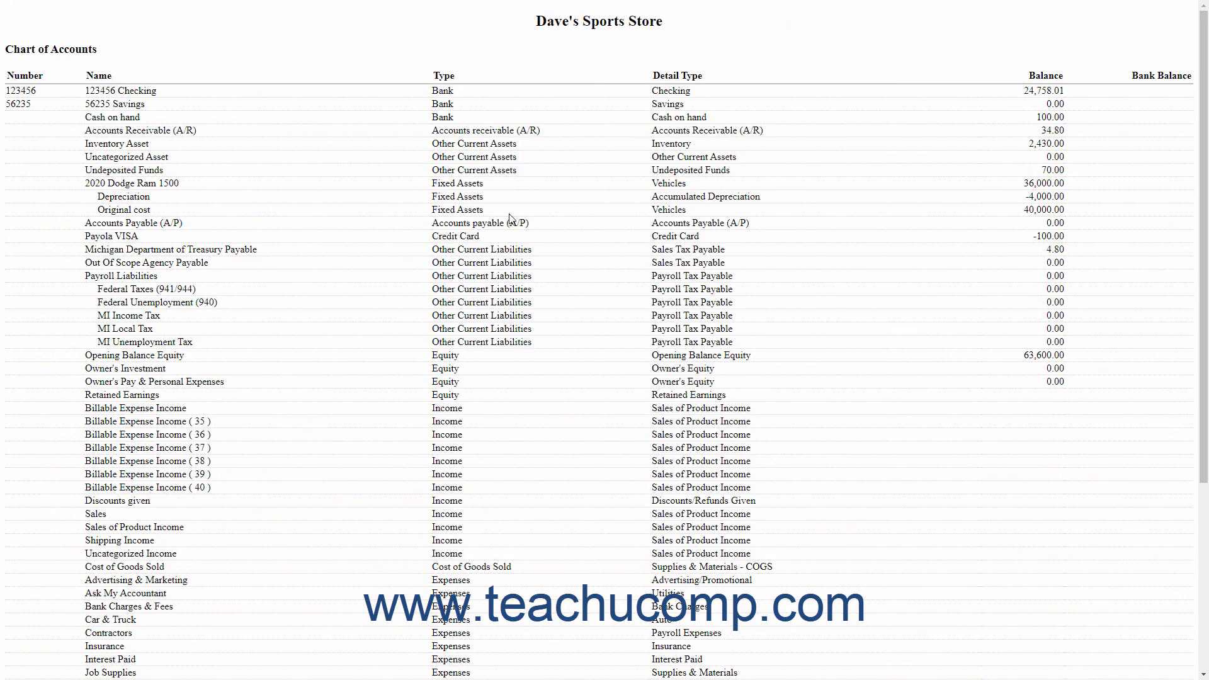
pyautogui.hotkey('ctrl', 'w')
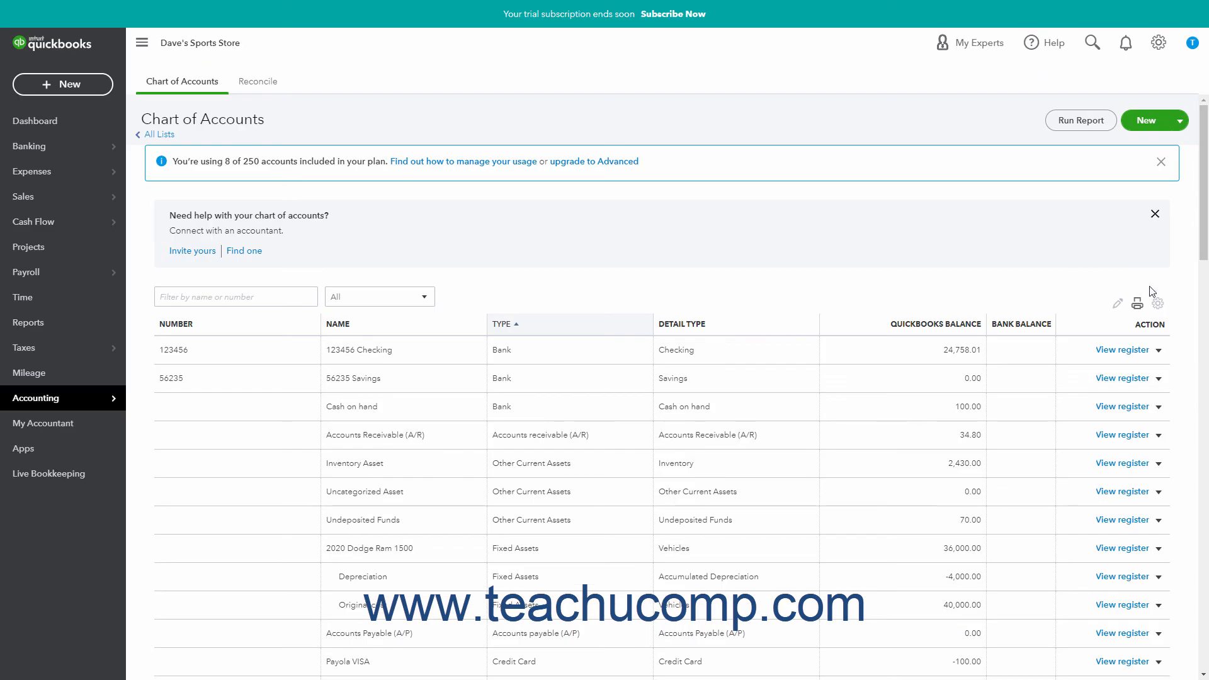
# Hide the Number column and include inactive accounts in the chart of accounts, leaving the list at 150 rows
pyautogui.click(1158, 304)
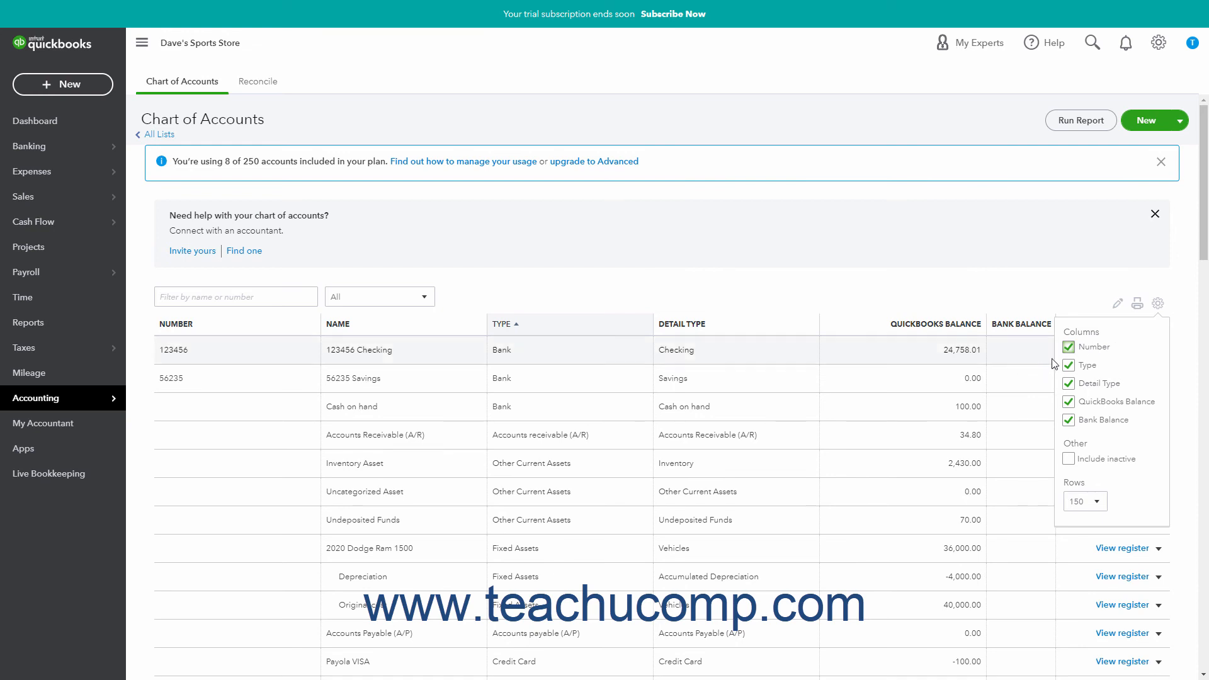
pyautogui.click(1069, 348)
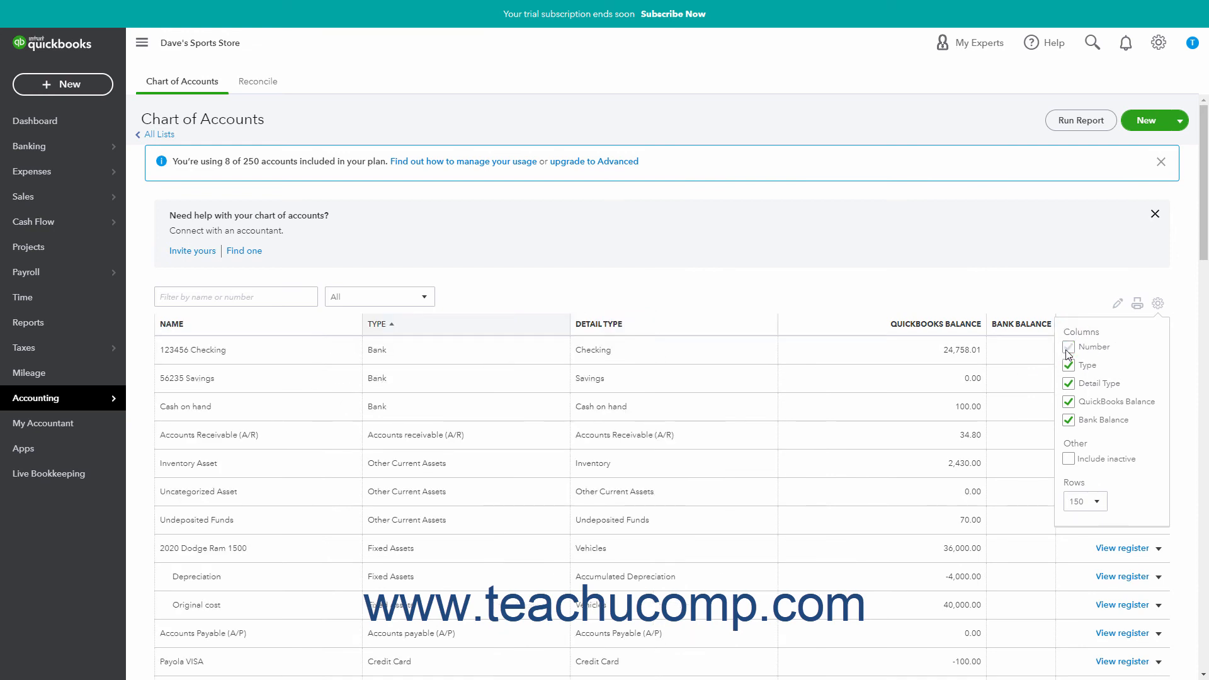
pyautogui.click(1074, 464)
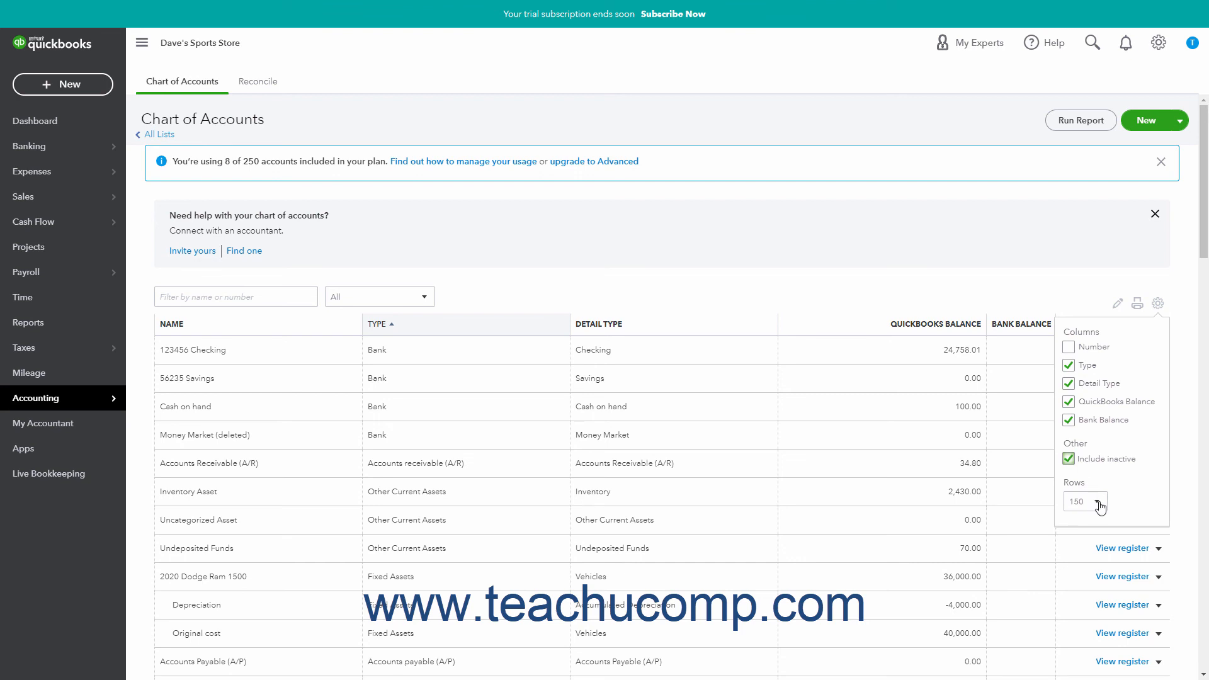
pyautogui.click(1097, 502)
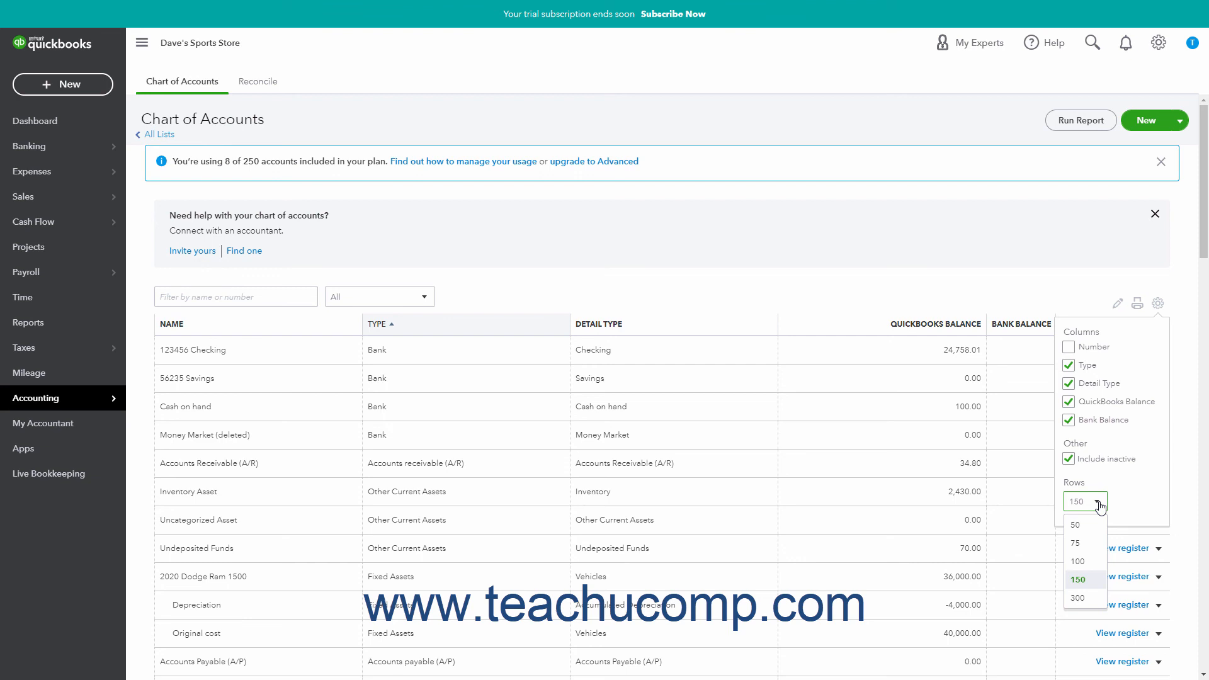
pyautogui.click(1098, 503)
pyautogui.click(1156, 304)
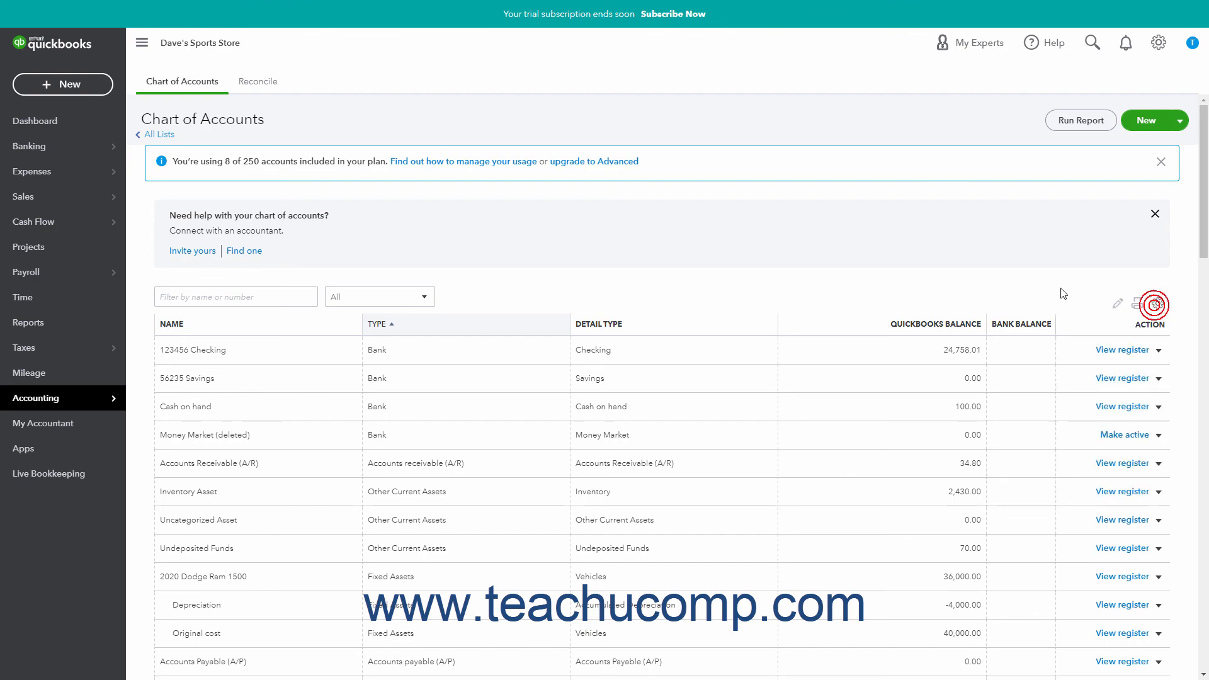